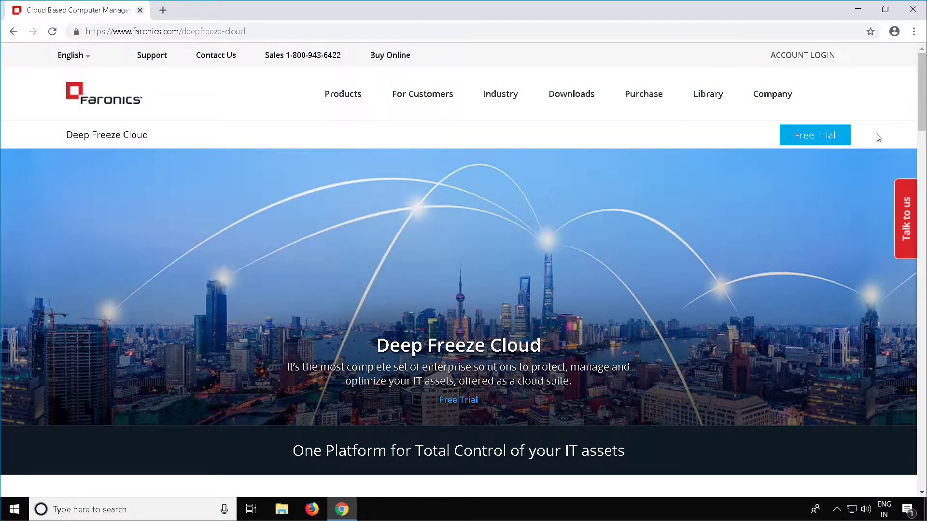
- Load deepfreeze.com in a new tab and enter the account e-mail on the login form
key("ctrl+t")
type("deepfreeze.co")
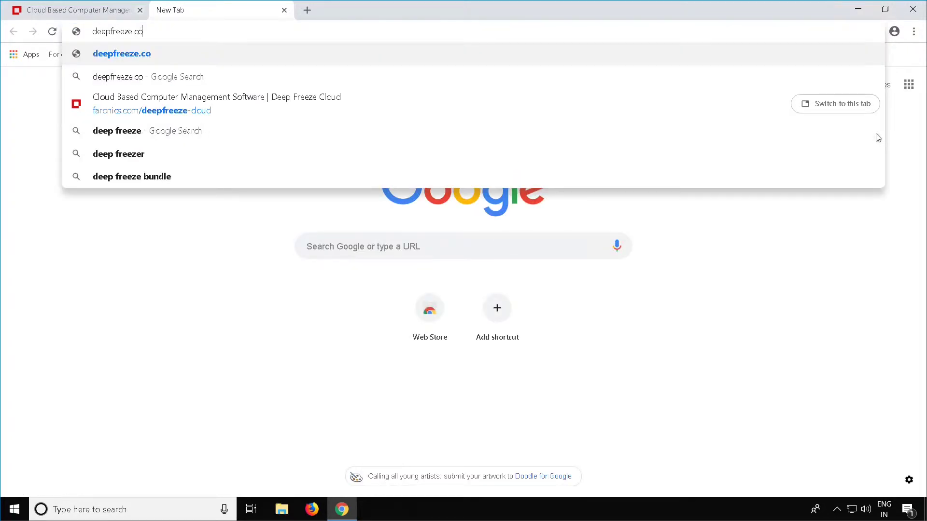
type("m")
key("Return")
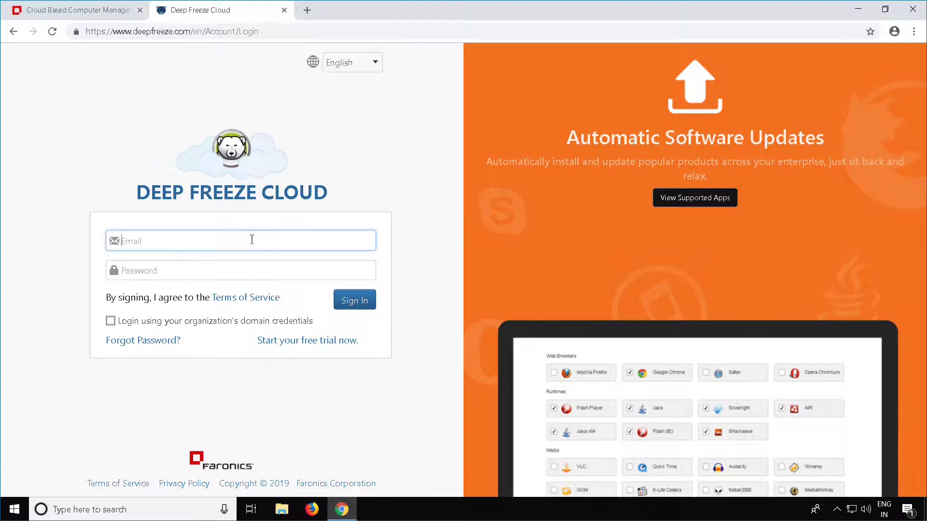
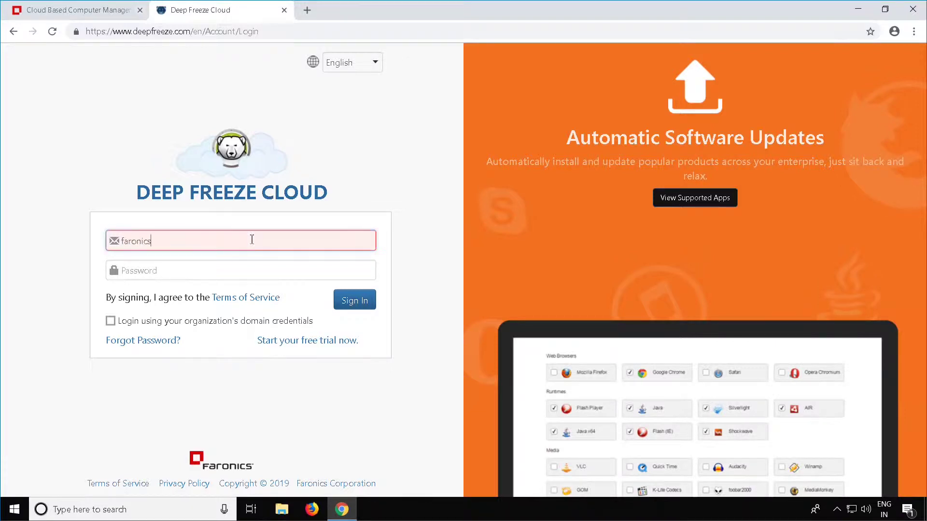
key("Tab")
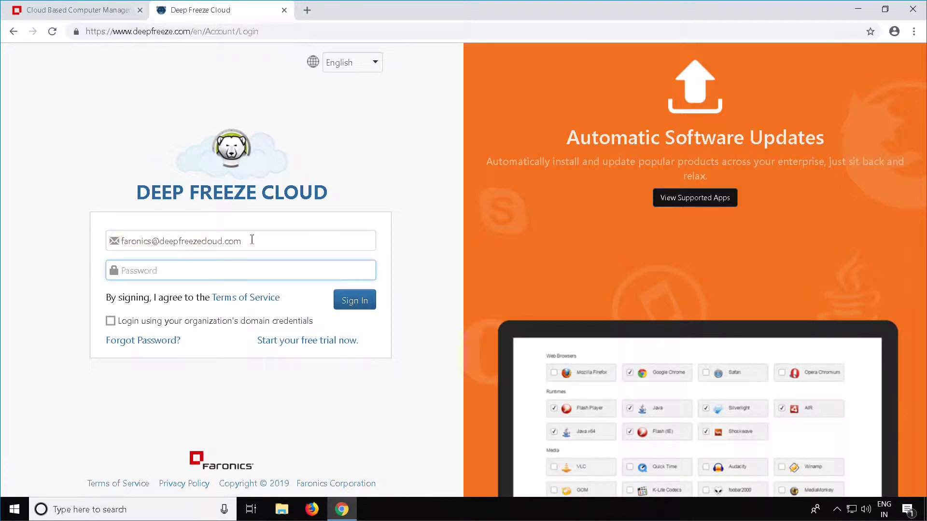
- Enter the account password, sign in, and show the Policies list
type("••••••")
key("Return")
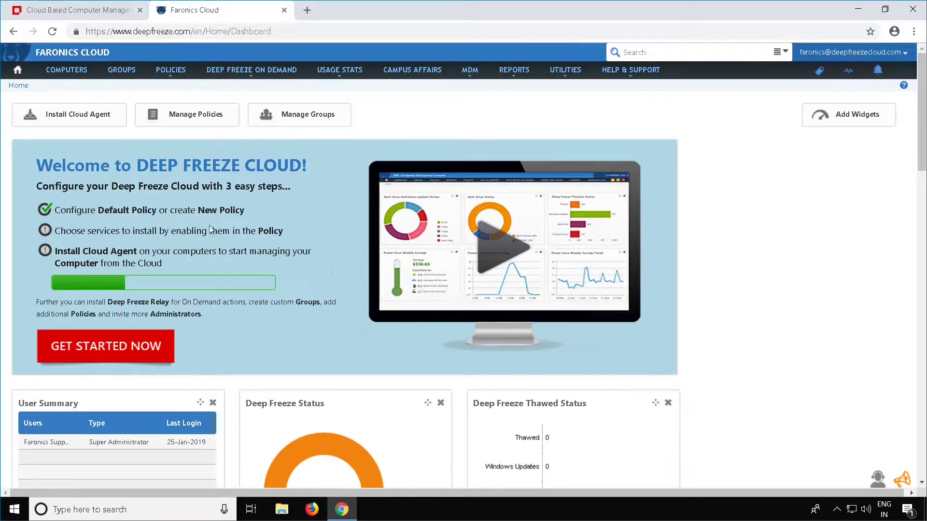
left_click(171, 71)
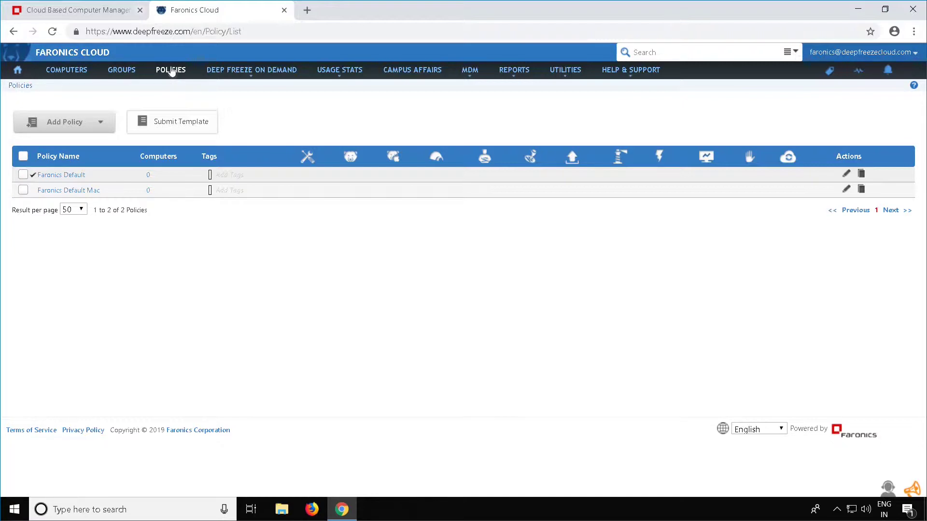
- Add a new Windows policy and name it LAB1
left_click(103, 124)
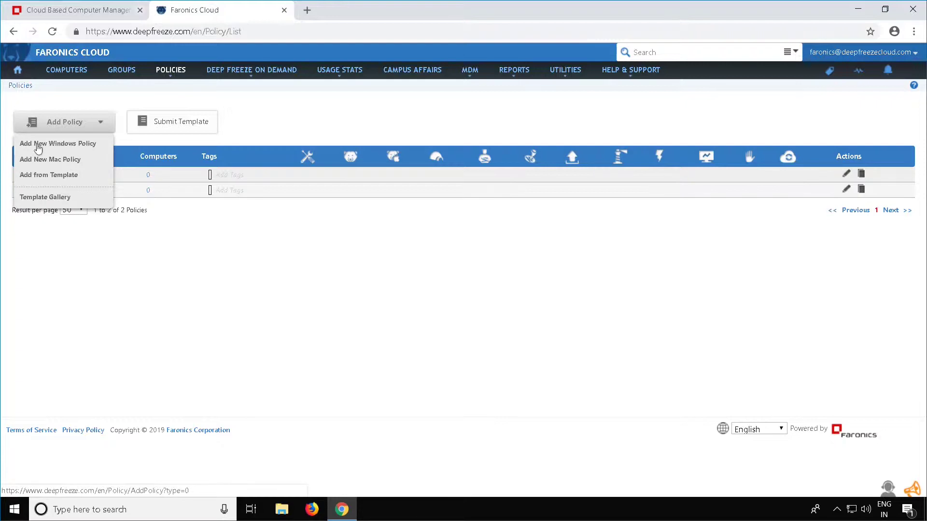
left_click(38, 145)
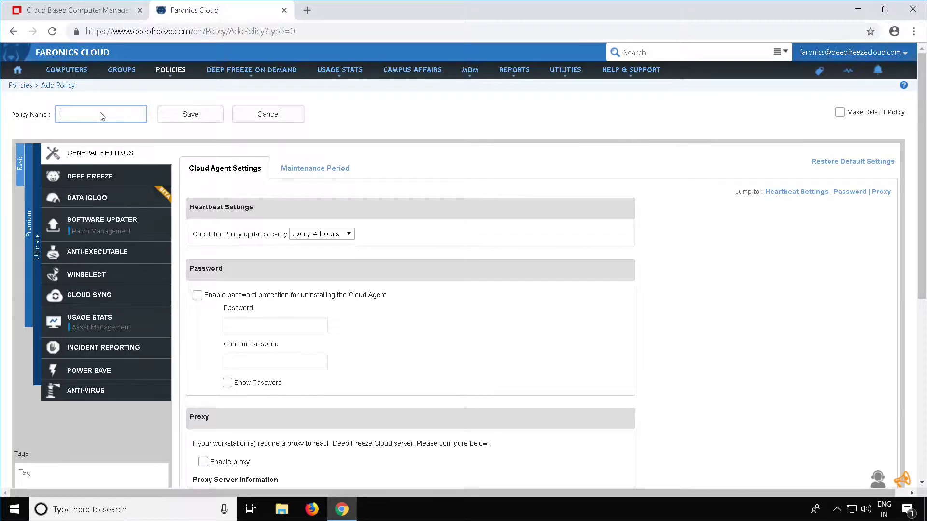
type("LAB1")
scroll(245, 195, "down", 4)
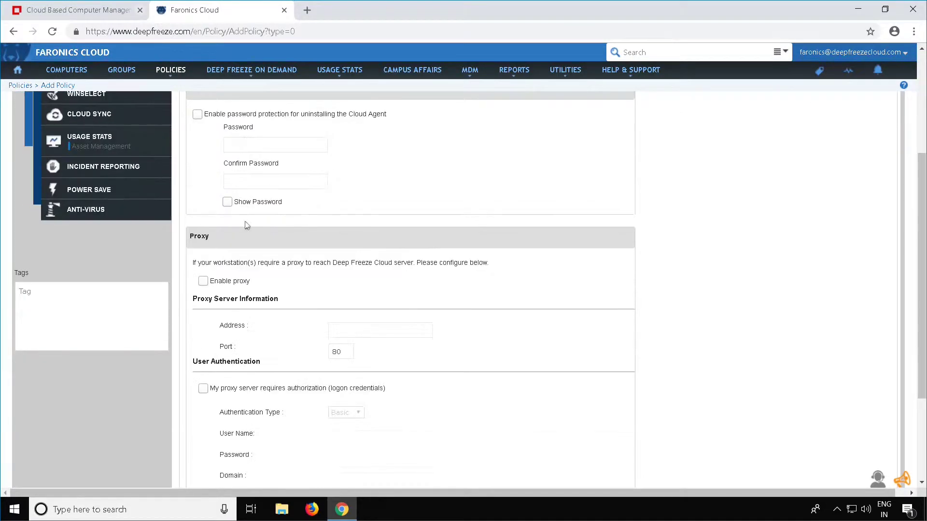
scroll(234, 232, "up", 3)
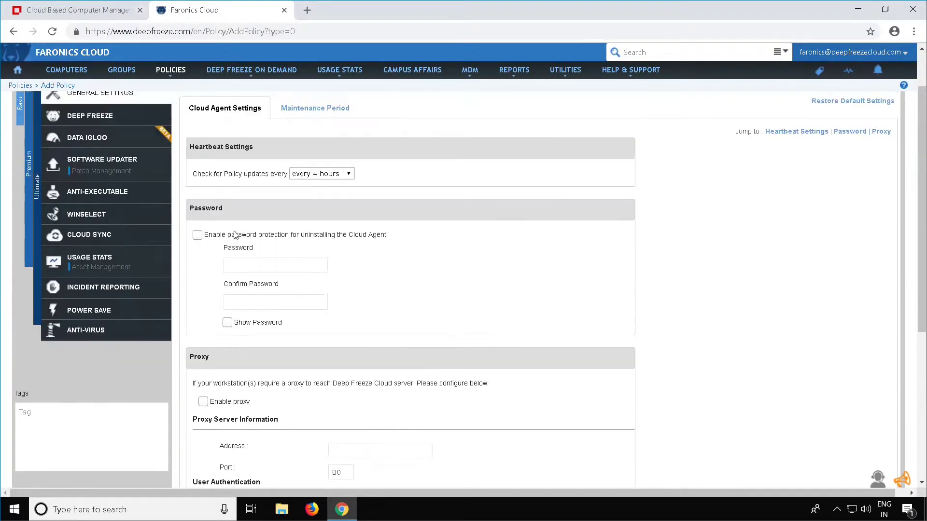
scroll(234, 235, "up", 2)
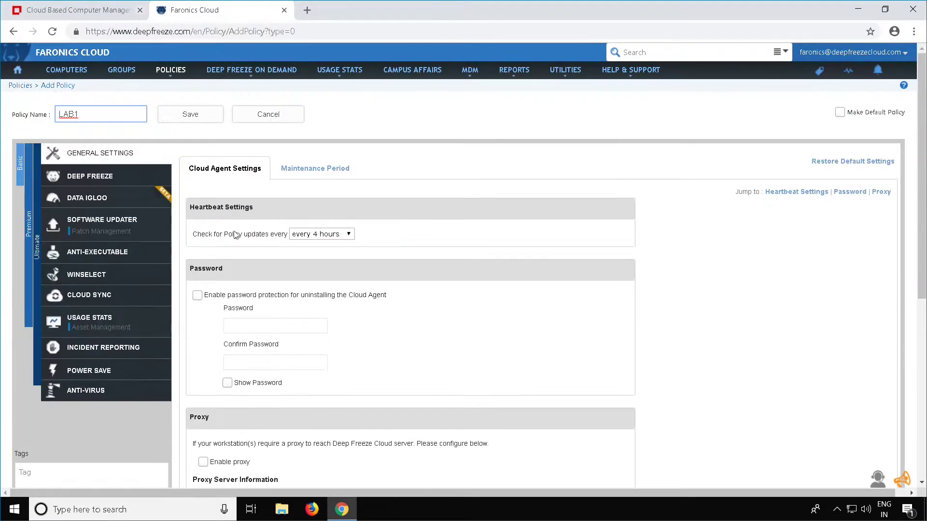
- Set LAB1's maintenance period to Enable (Use below settings), repeating on Saturdays
left_click(330, 174)
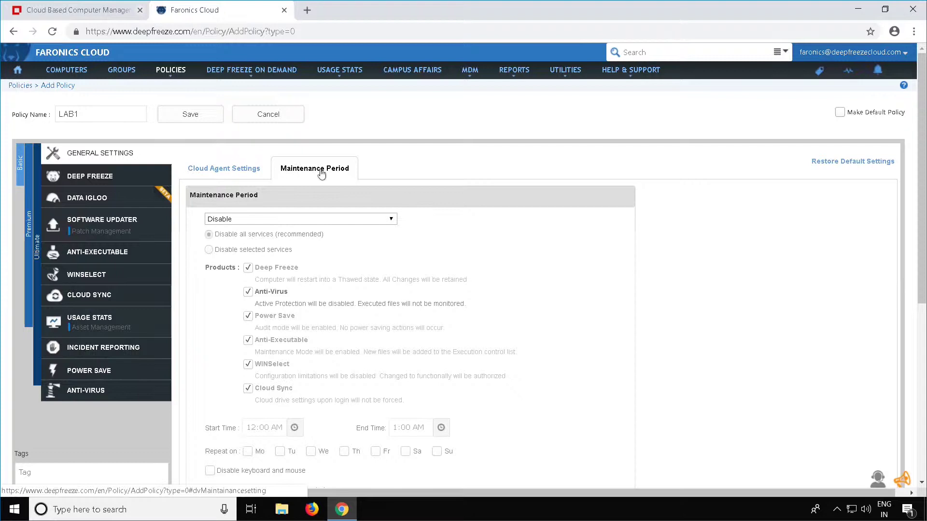
left_click(377, 220)
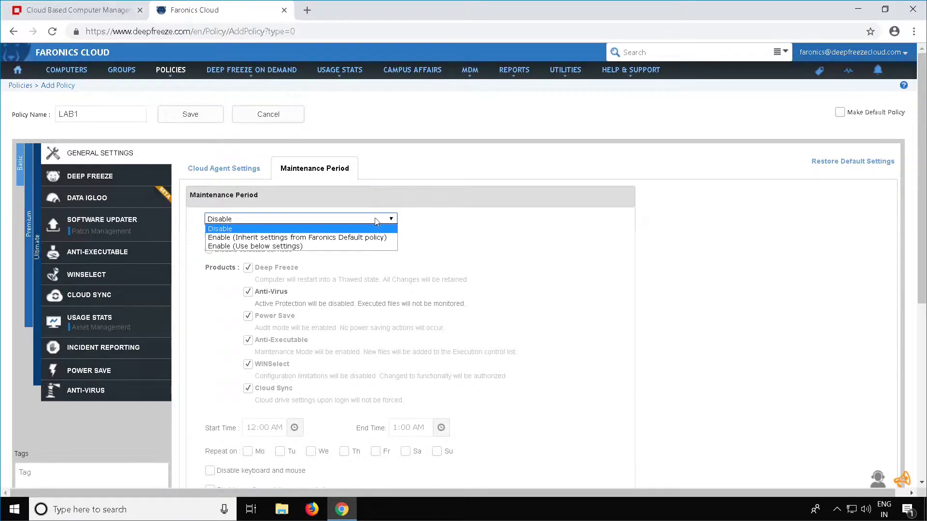
left_click(267, 247)
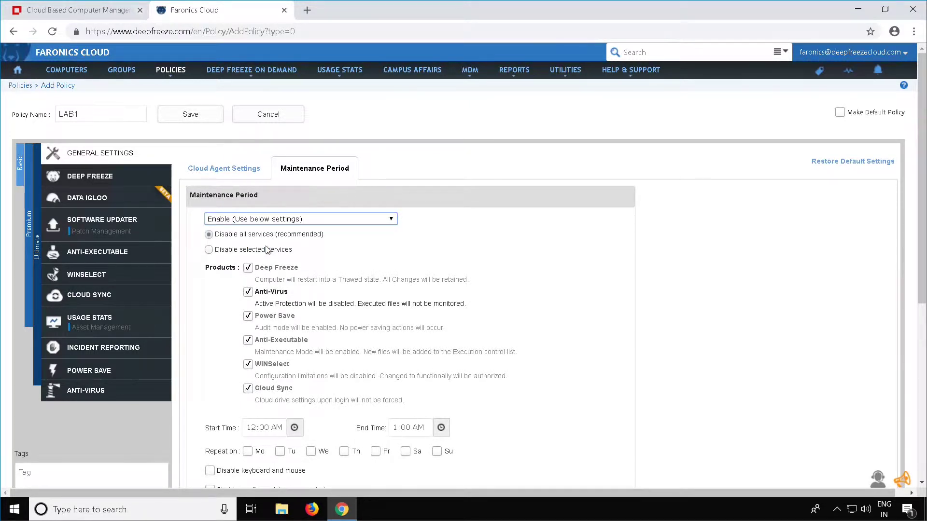
scroll(267, 250, "down", 1)
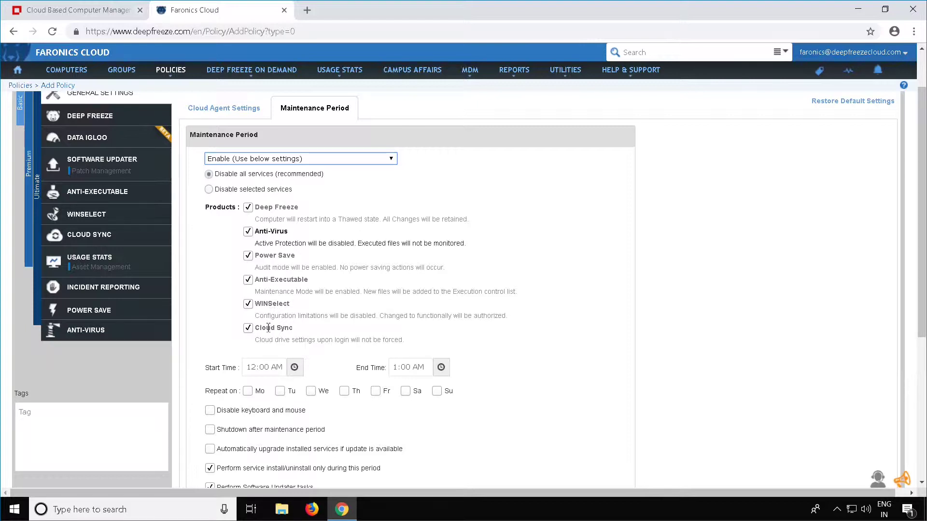
scroll(268, 328, "down", 1)
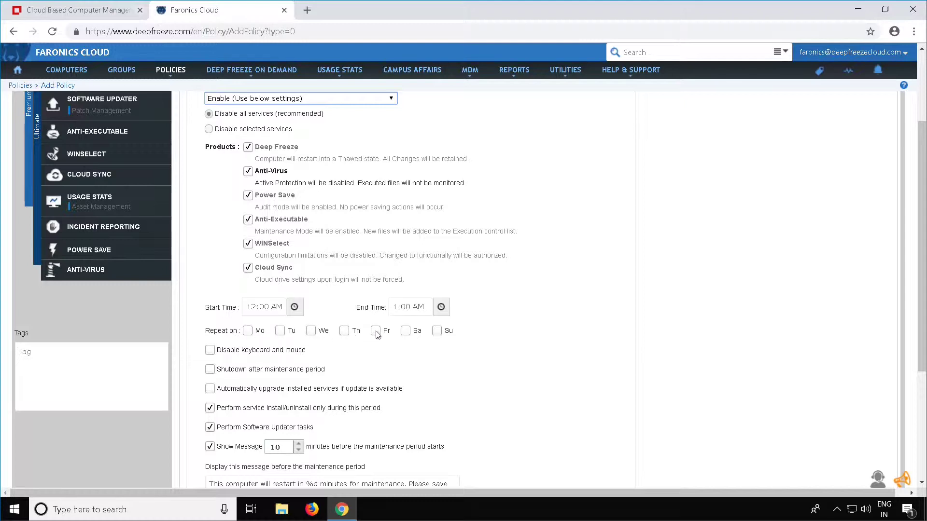
left_click(405, 331)
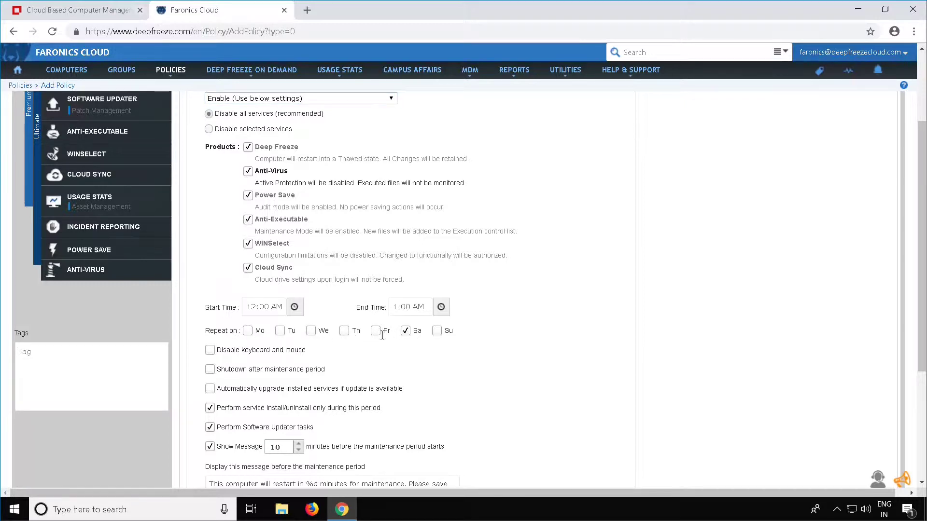
scroll(292, 344, "down", 1)
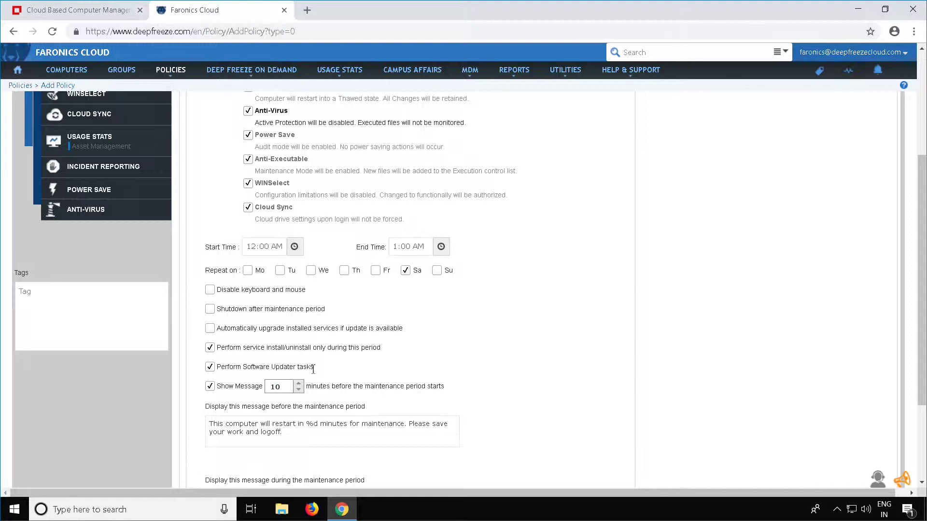
- Replace %d with 10 in the pre-maintenance warning and end the during-maintenance message with a period
scroll(313, 369, "up", 4)
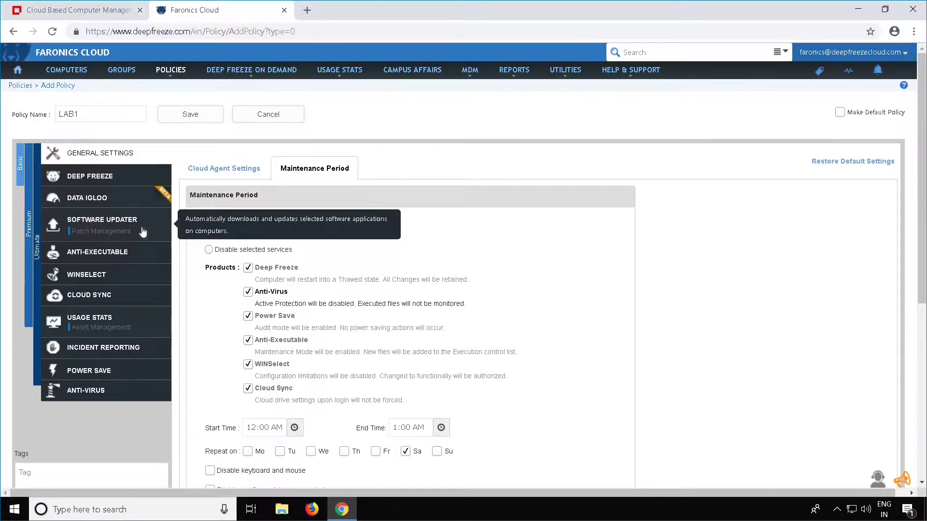
scroll(243, 277, "down", 3)
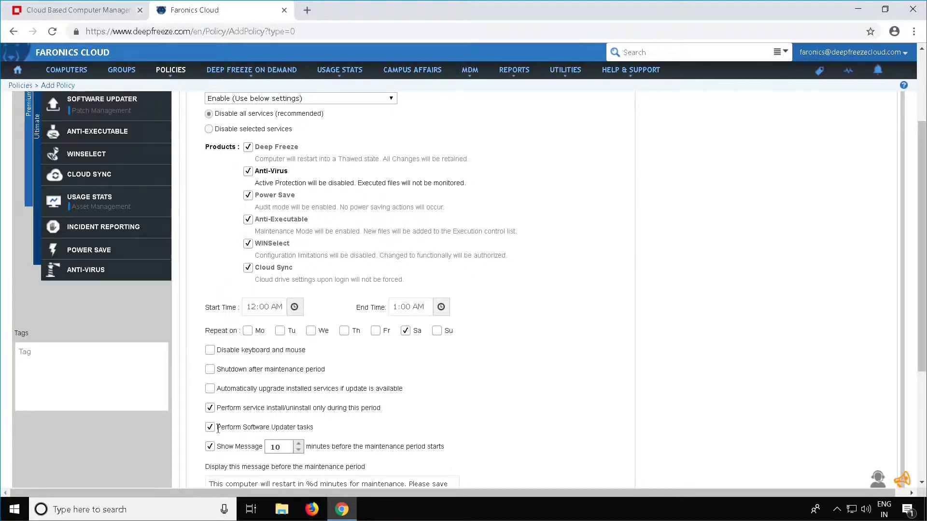
scroll(218, 430, "down", 1)
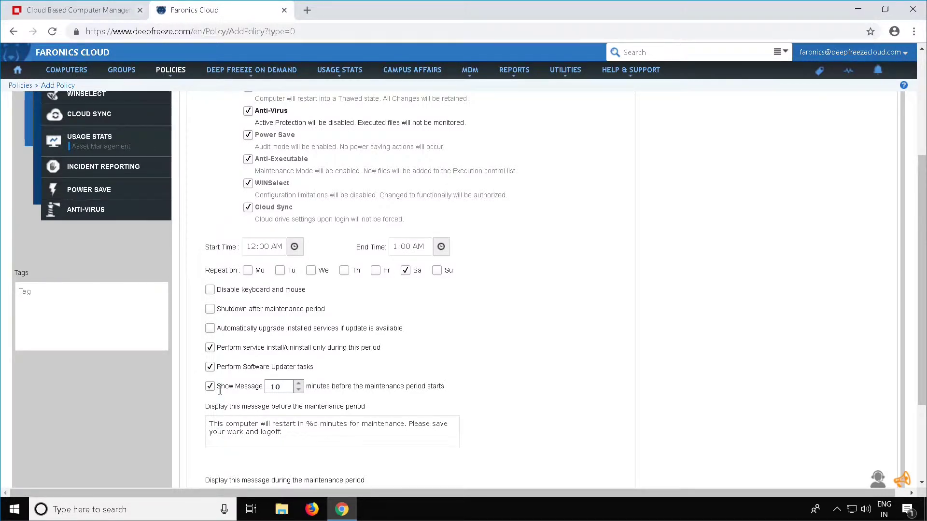
left_click(325, 423)
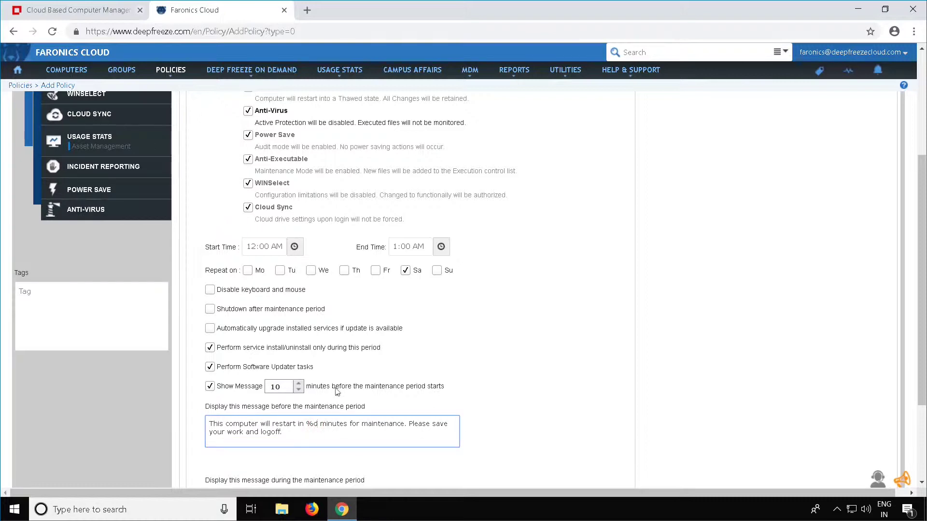
key("BackSpace")
key("BackSpace")
type("10")
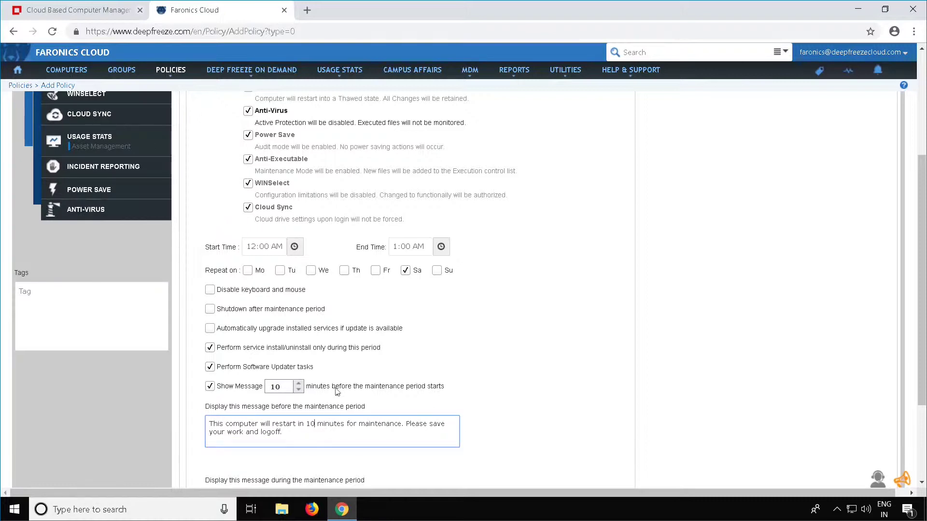
scroll(337, 392, "down", 3)
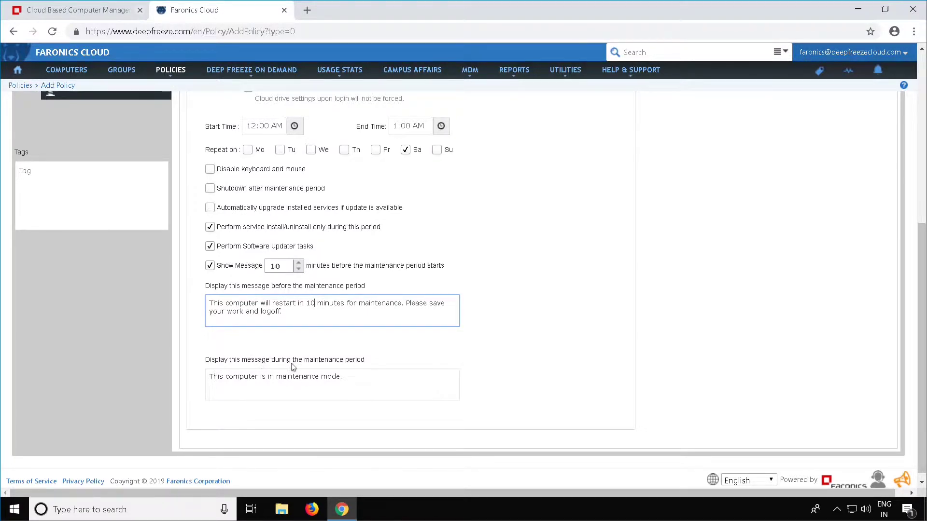
left_click(353, 383)
type(".")
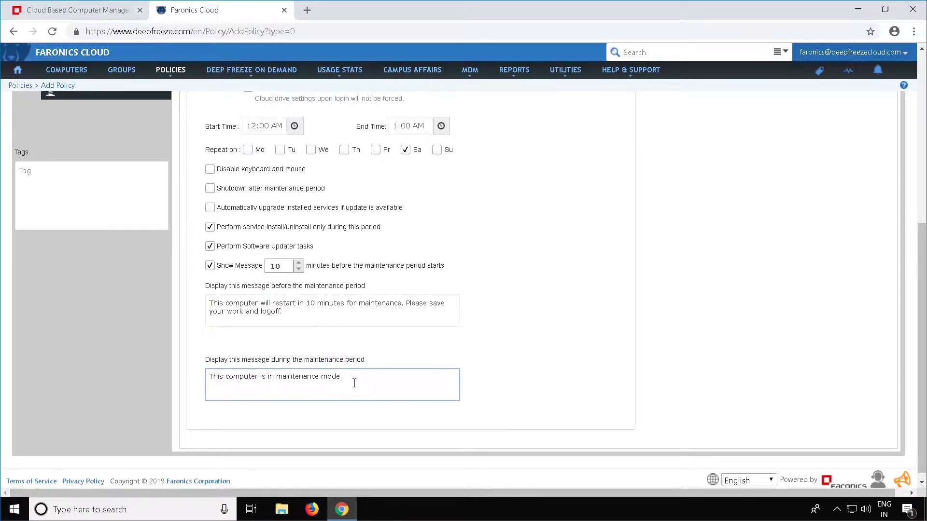
scroll(354, 382, "up", 6)
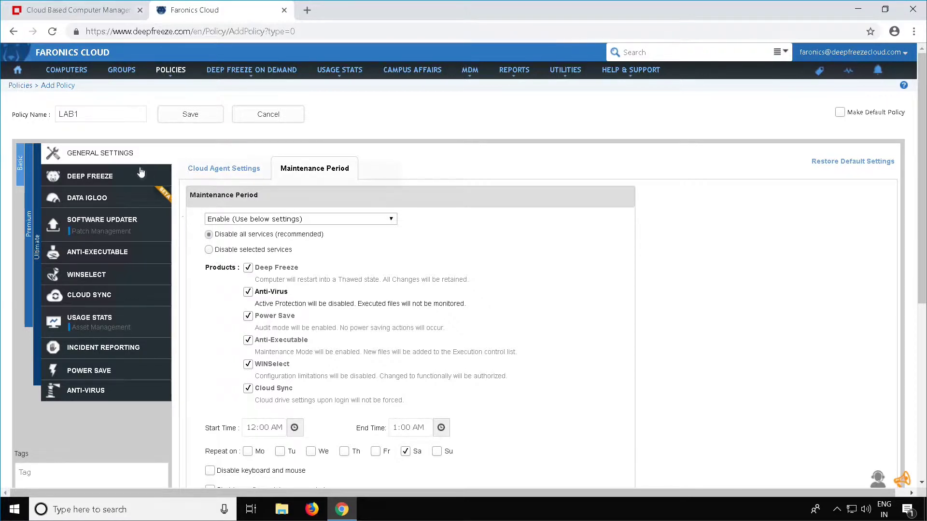
- Set Deep Freeze in LAB1 to Enable (Install and use below settings) and begin a workstation password
left_click(92, 179)
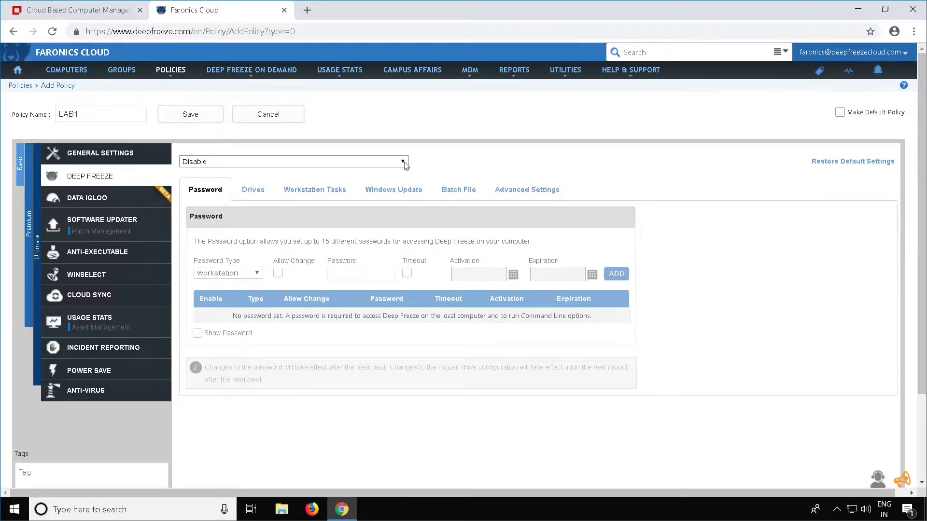
left_click(403, 162)
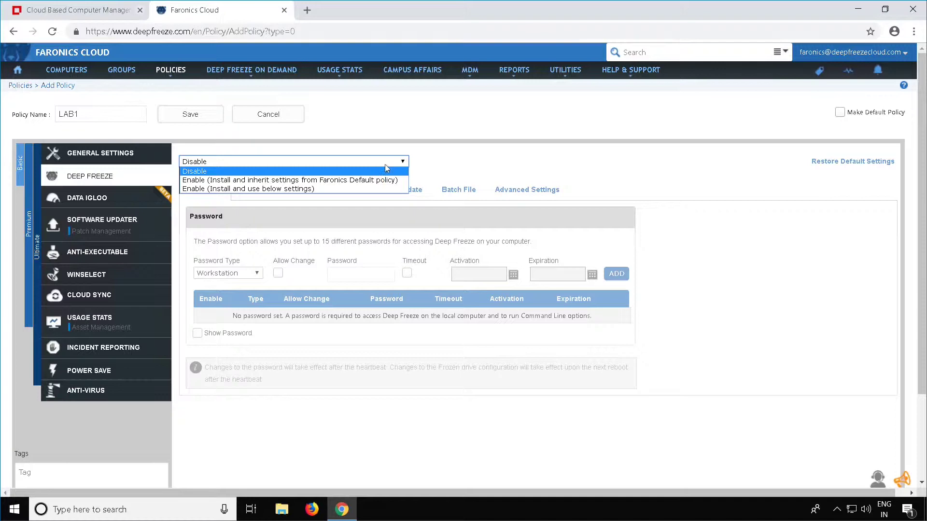
left_click(318, 191)
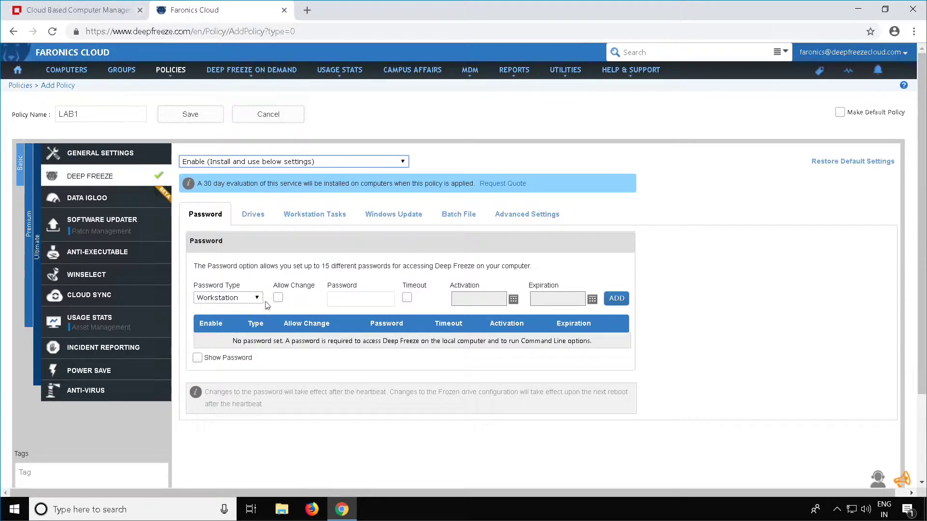
left_click(367, 299)
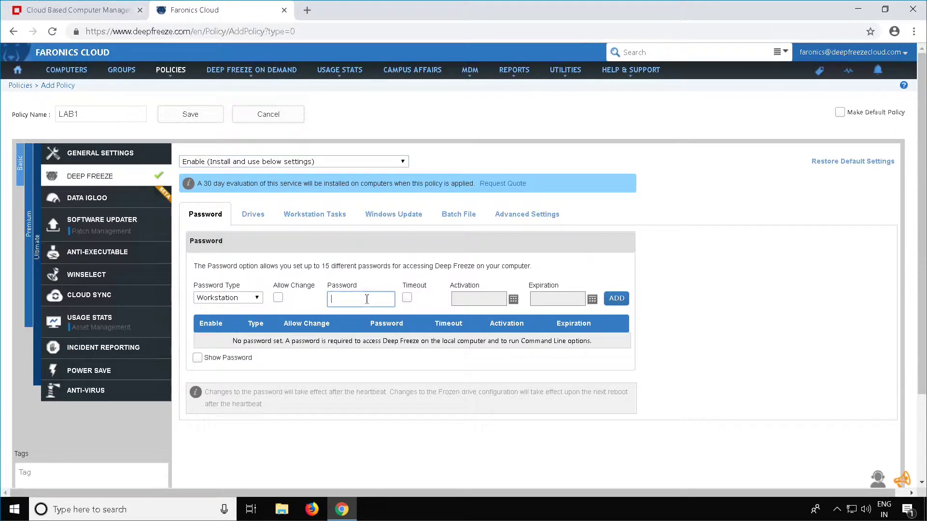
- Finish the workstation password and review which drives the policy freezes
type("1")
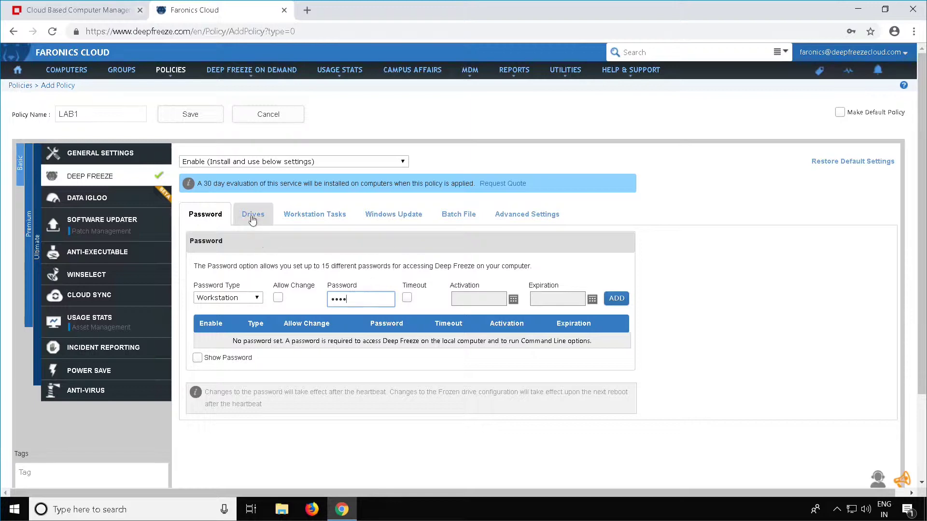
left_click(253, 215)
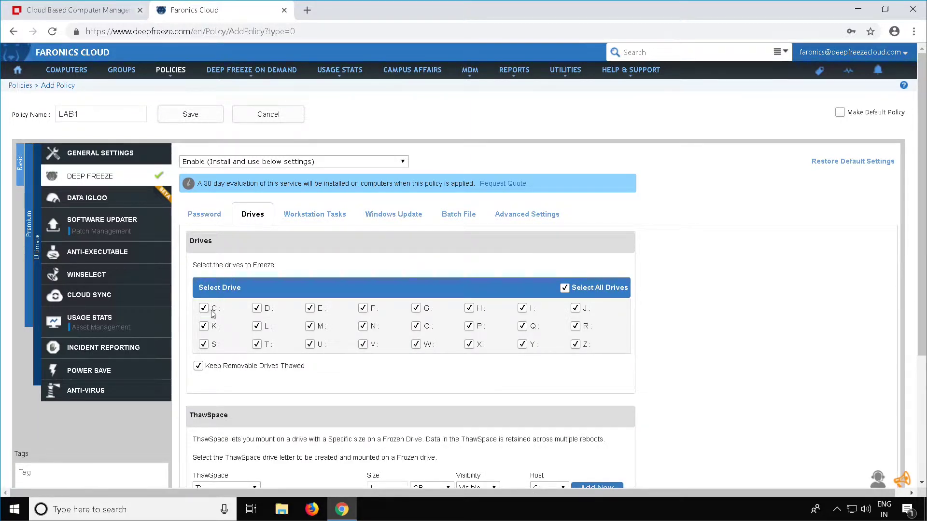
scroll(307, 313, "down", 3)
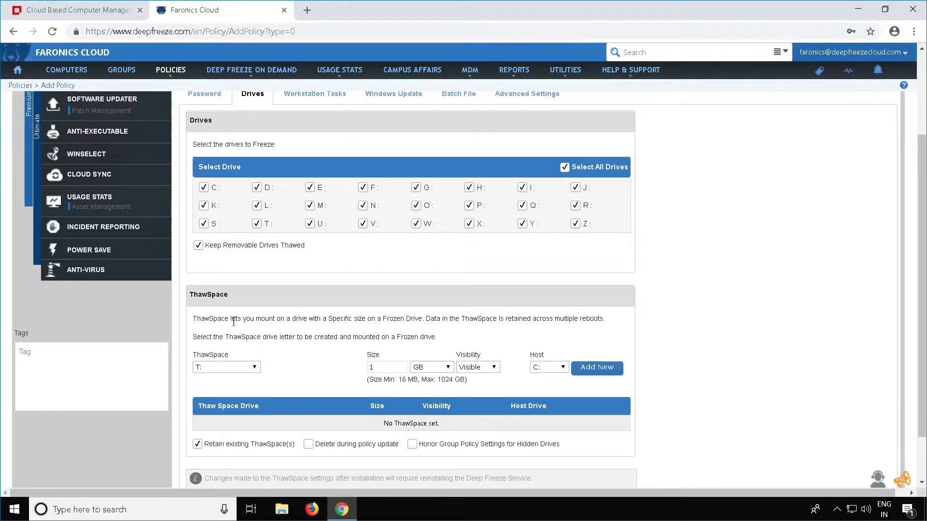
scroll(234, 321, "up", 3)
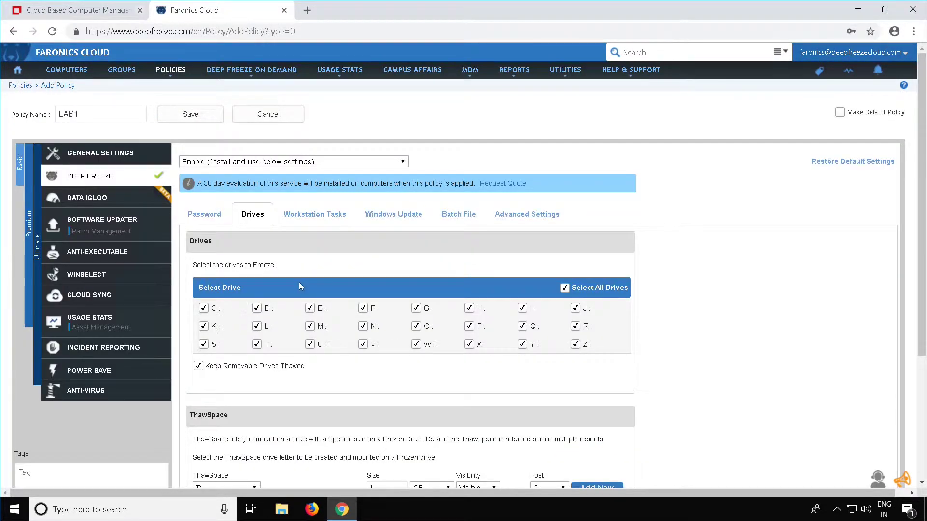
- Review the Workstation Tasks, Windows Update, Batch File and Advanced Settings tabs
left_click(318, 217)
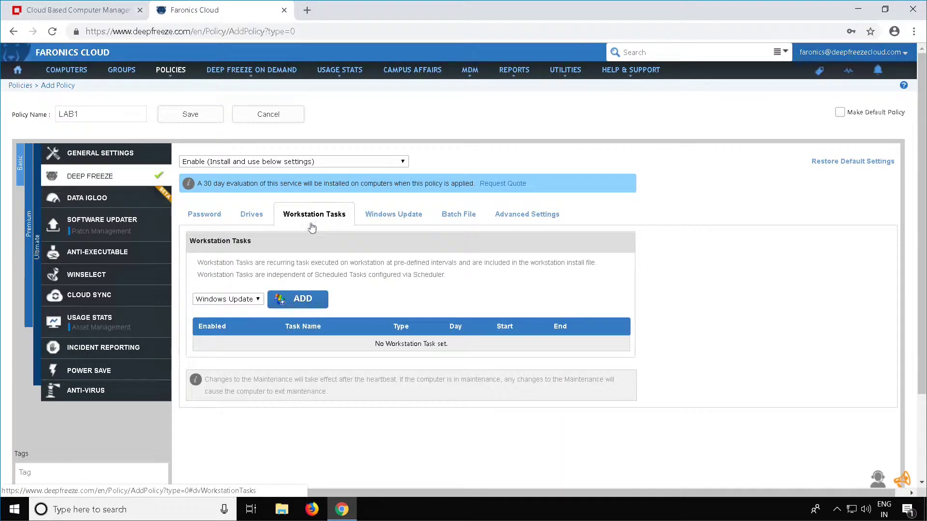
left_click(251, 300)
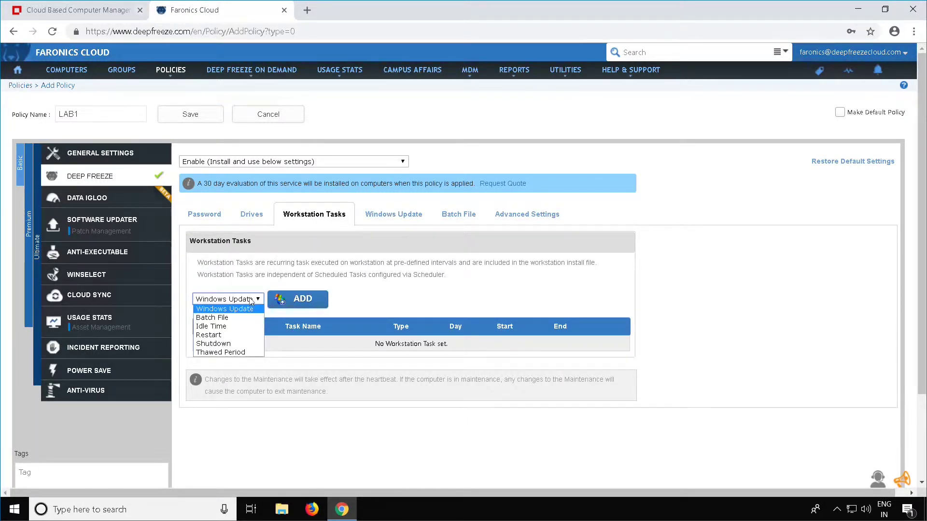
left_click(251, 300)
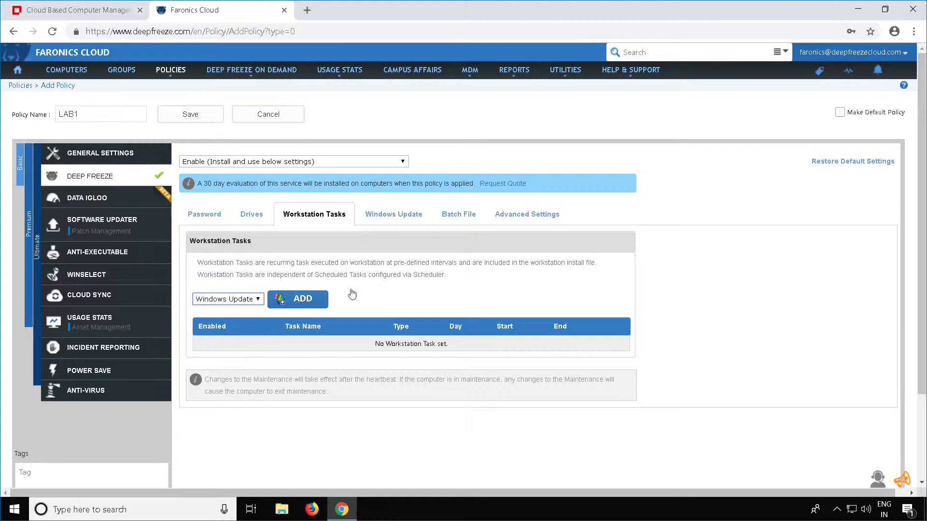
left_click(415, 221)
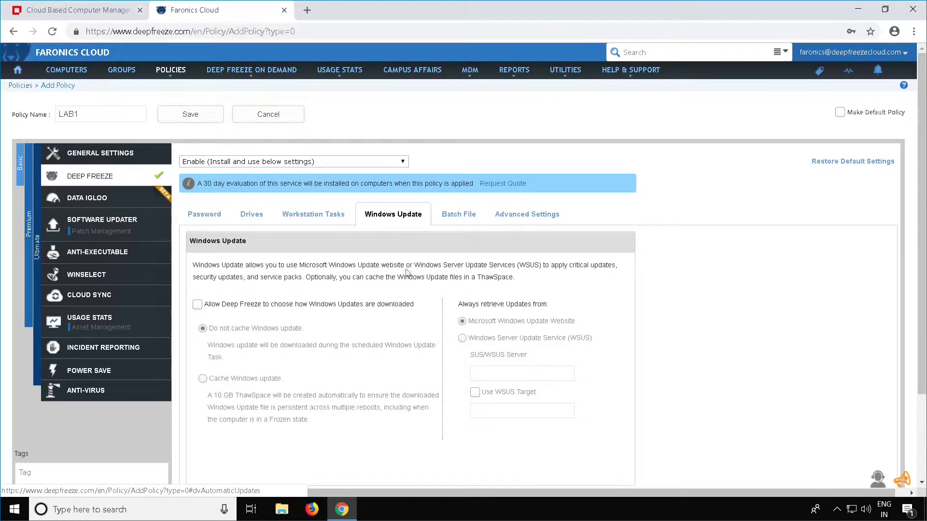
left_click(458, 220)
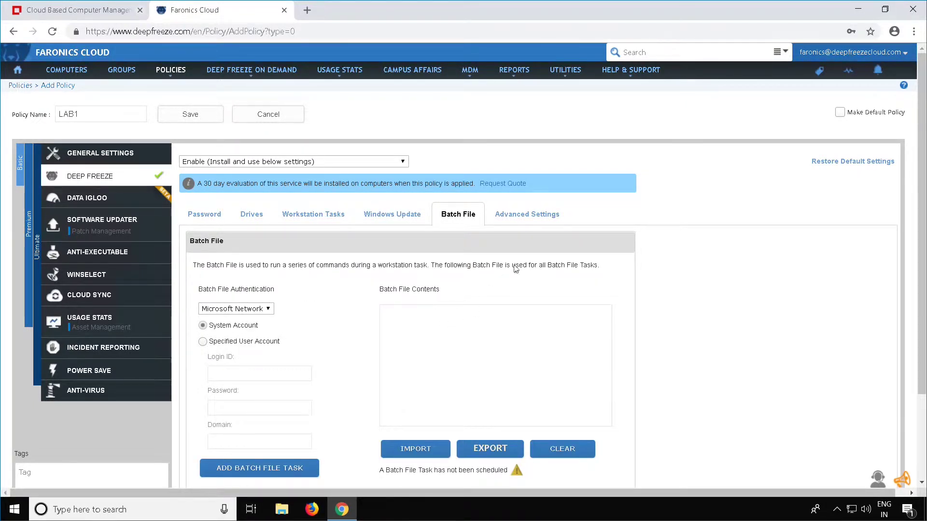
left_click(520, 214)
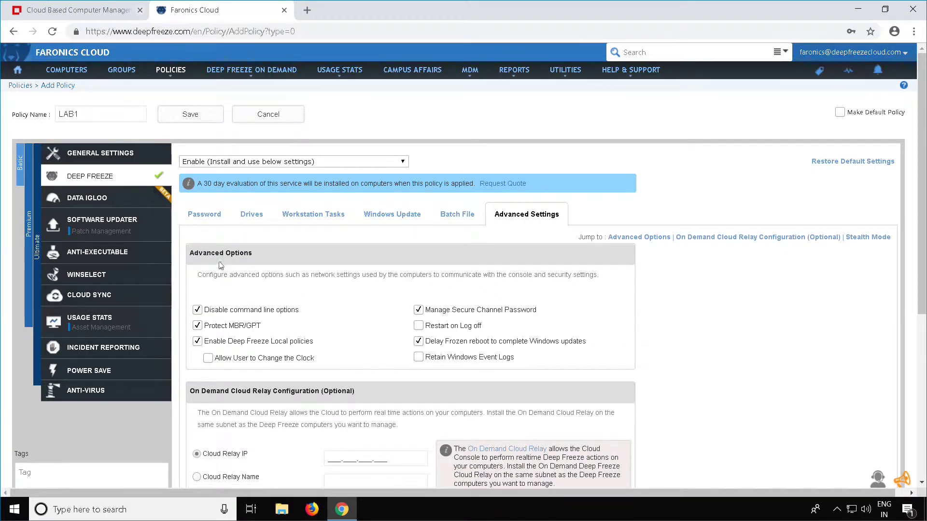
- Save the LAB1 policy
left_click(201, 116)
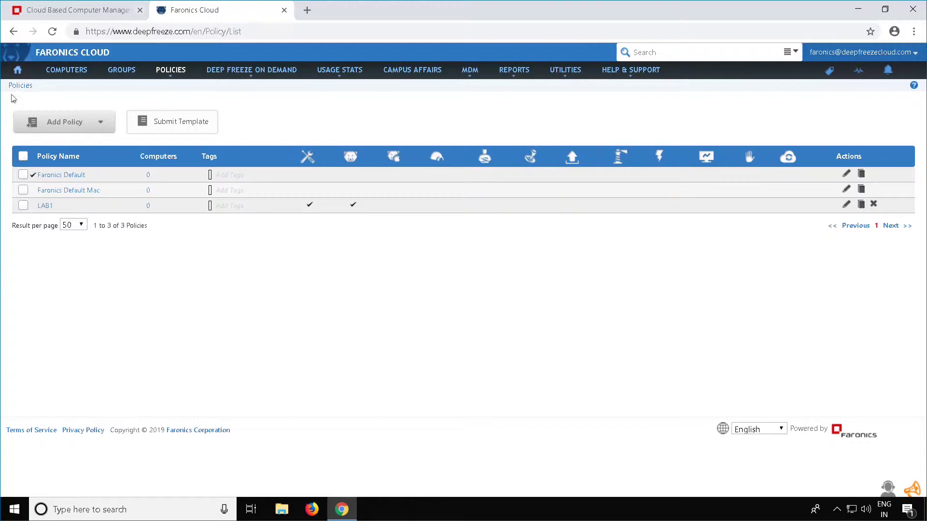
- Go to the Home dashboard and start a Cloud Agent installation
mouse_move(18, 73)
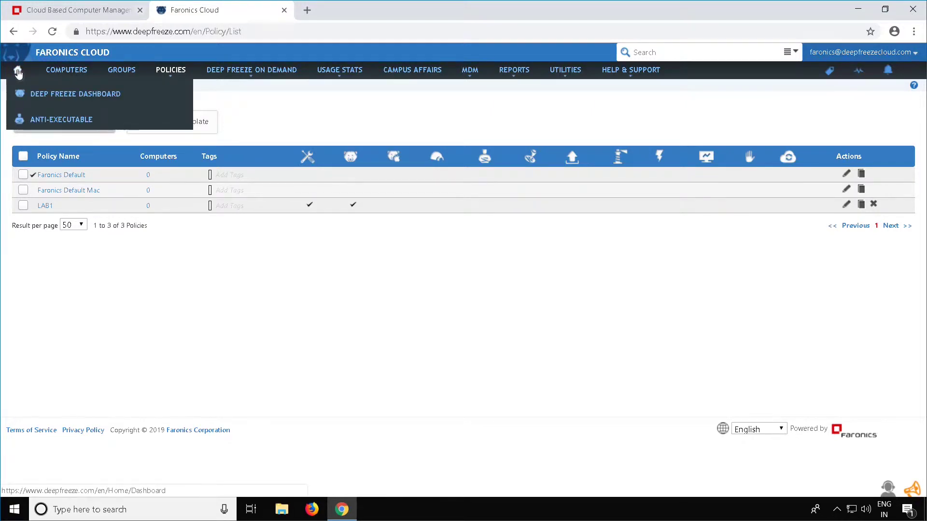
left_click(18, 72)
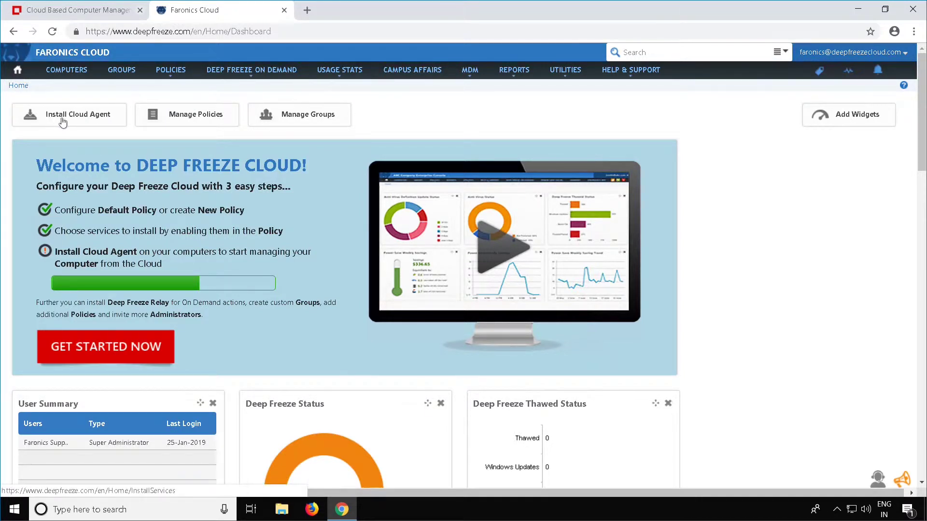
left_click(88, 120)
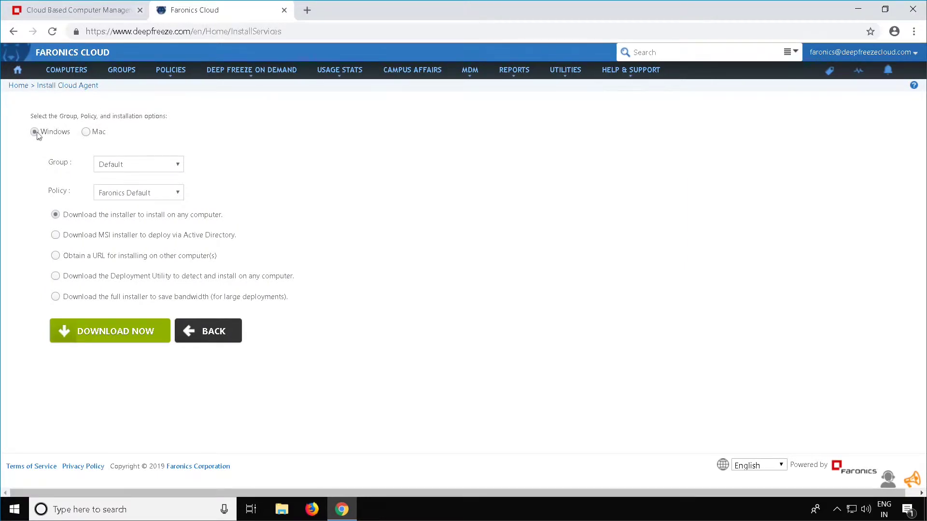
- Configure the Windows installer with group Default and policy LAB1
left_click_drag(38, 136, 75, 133)
left_click(76, 161)
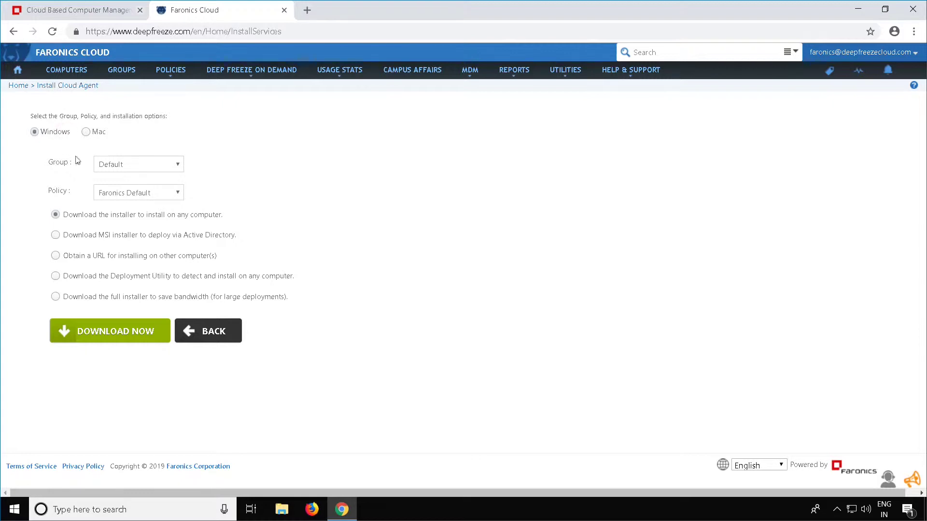
left_click(106, 171)
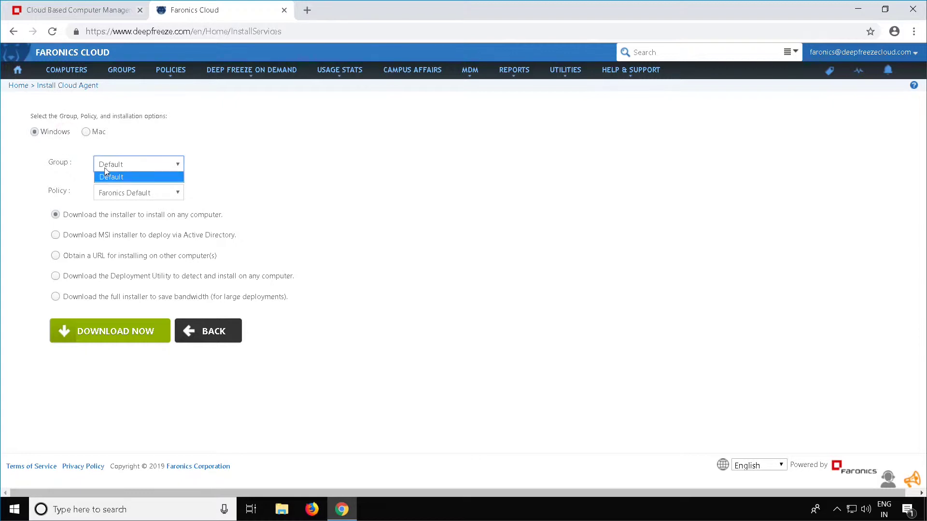
left_click(105, 169)
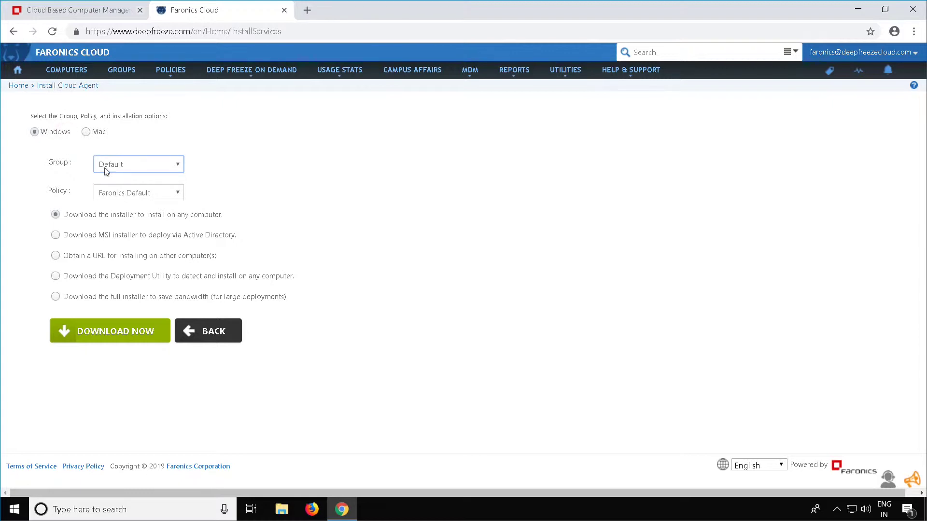
left_click(116, 193)
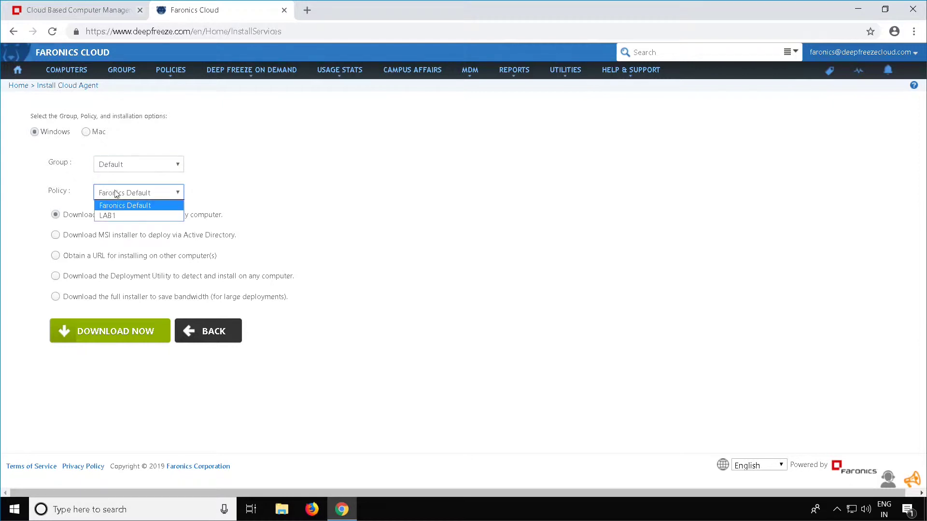
left_click(116, 213)
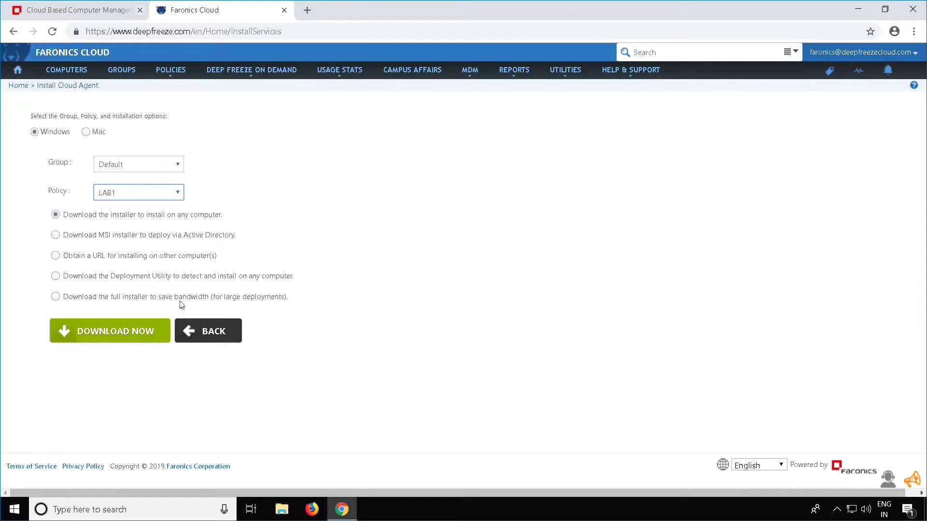
- Download the LAB1 Cloud Agent web installer, then go to the Computers list
left_click(96, 323)
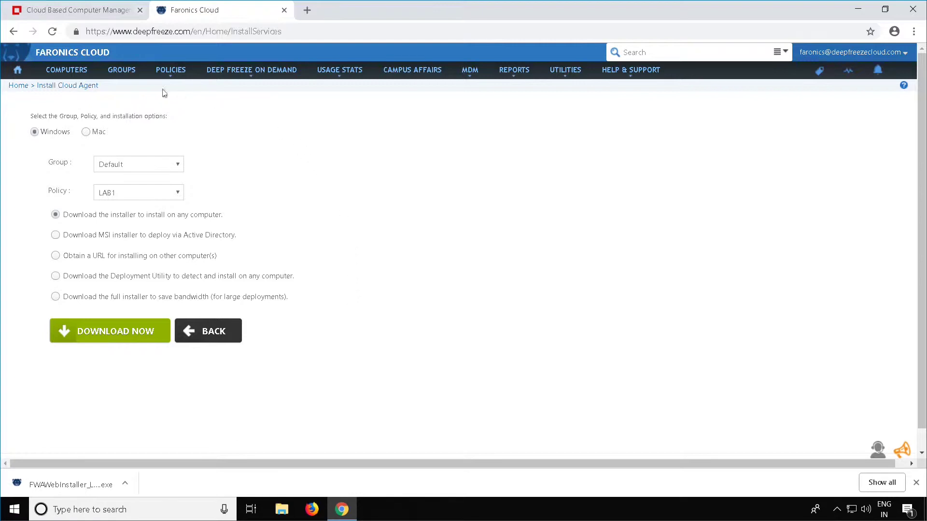
left_click(67, 71)
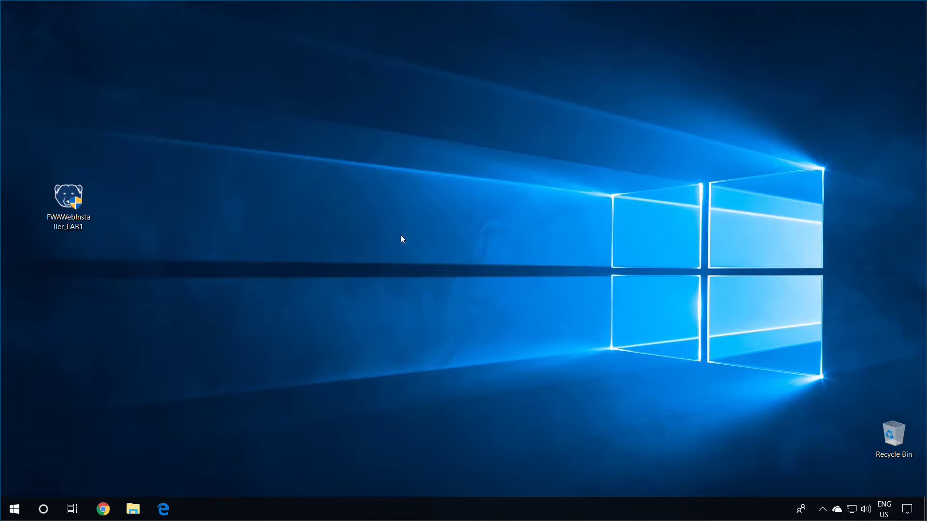
- Run the FWAWebInstaller_LAB1 agent installer on the workstation and approve the User Account Control prompt
double_click(68, 198)
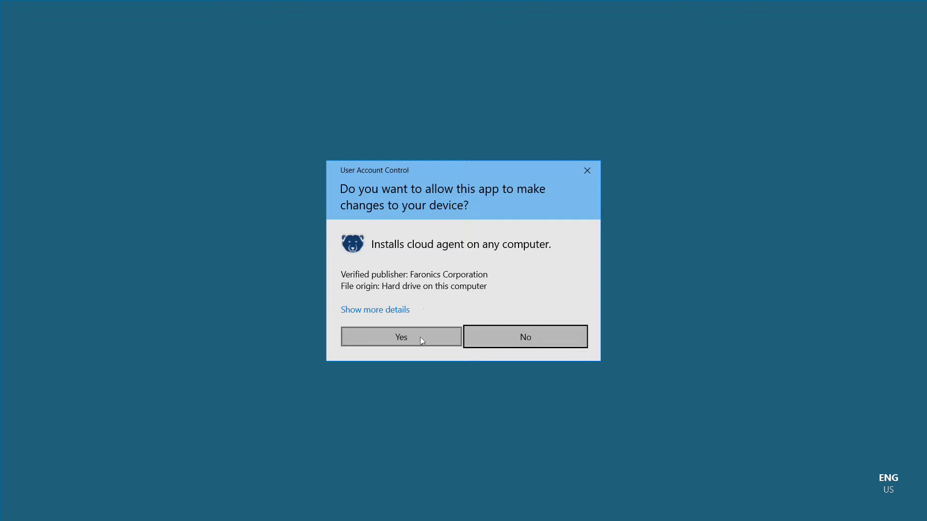
left_click(420, 338)
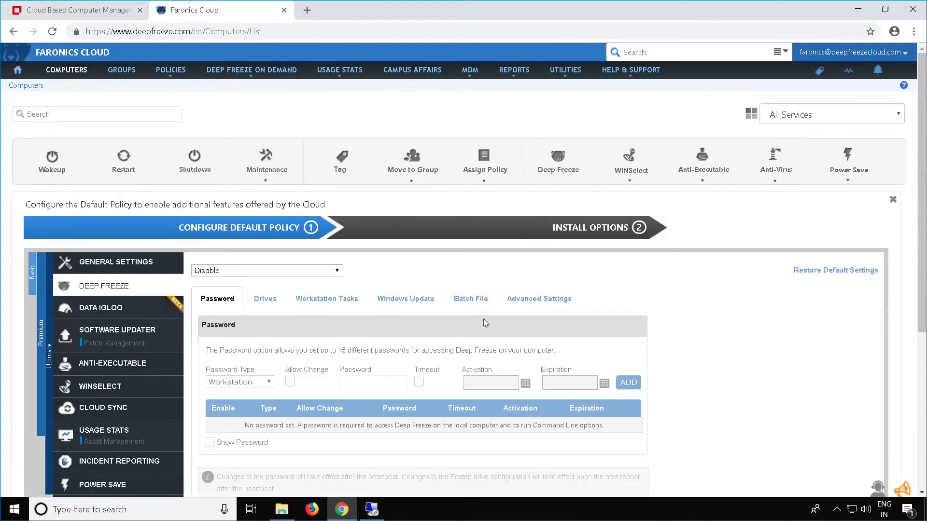
- Refresh the computers list and confirm workstation 1171-0000 on LAB1 shows Deep Freeze Frozen
left_click(67, 71)
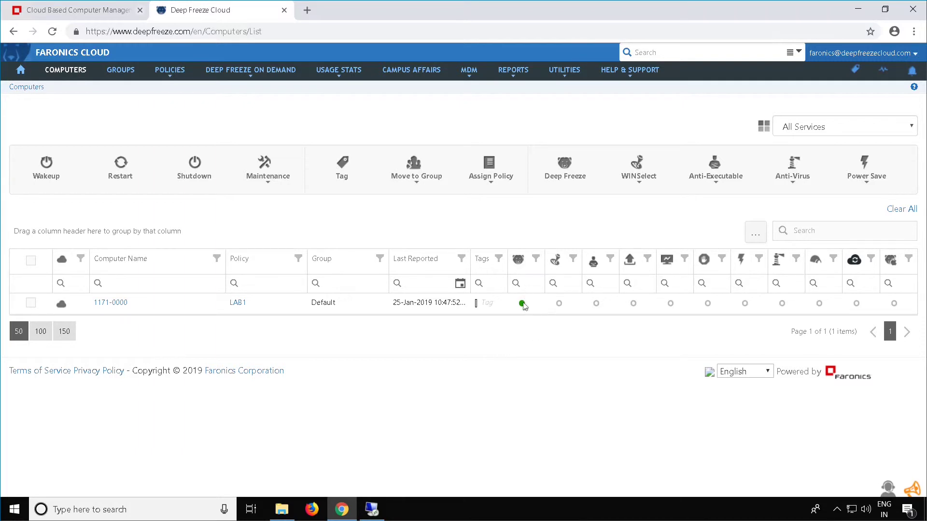
mouse_move(523, 305)
- Select workstation 1171-0000 and review the Maintenance, Move to Group and Assign Policy actions
left_click(31, 302)
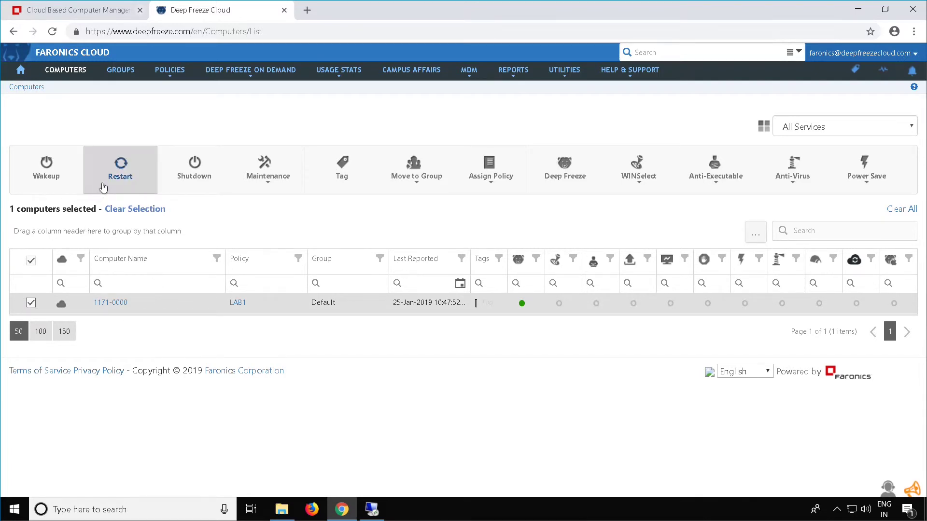
left_click(270, 180)
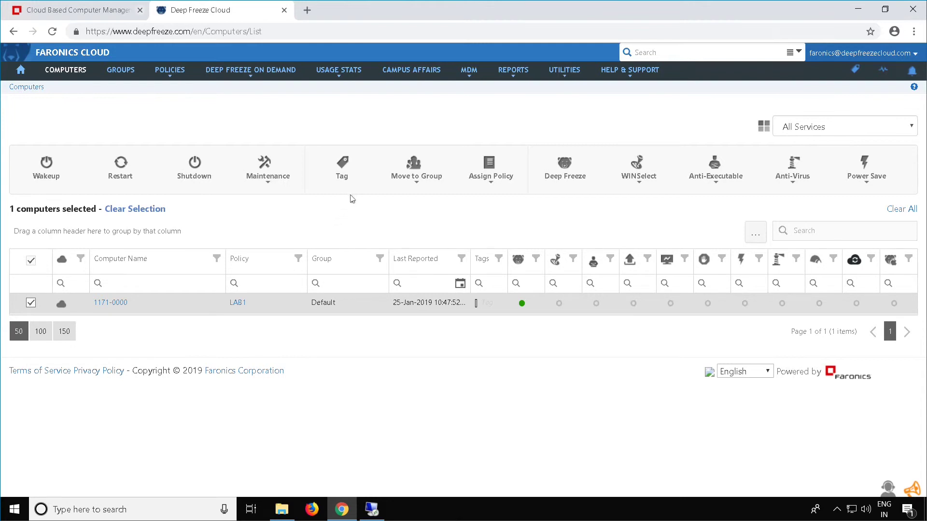
mouse_move(422, 191)
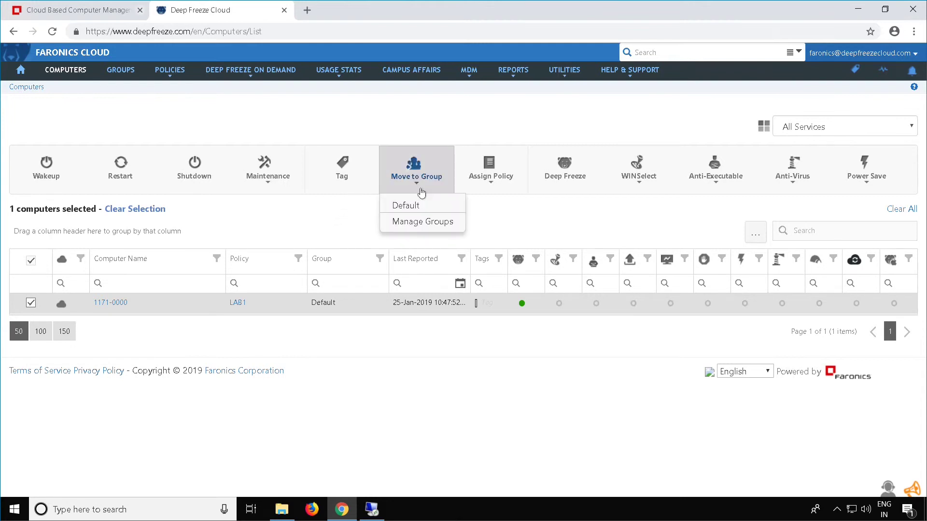
mouse_move(480, 189)
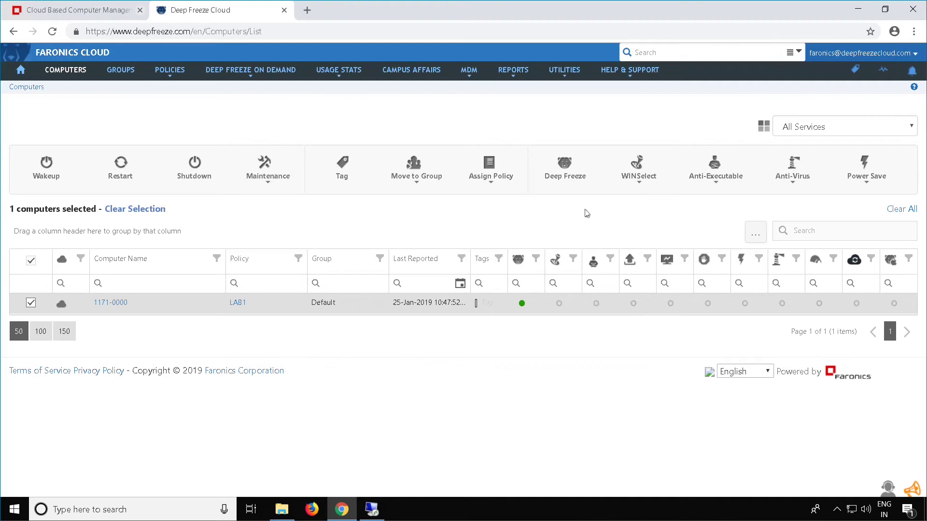
mouse_move(714, 180)
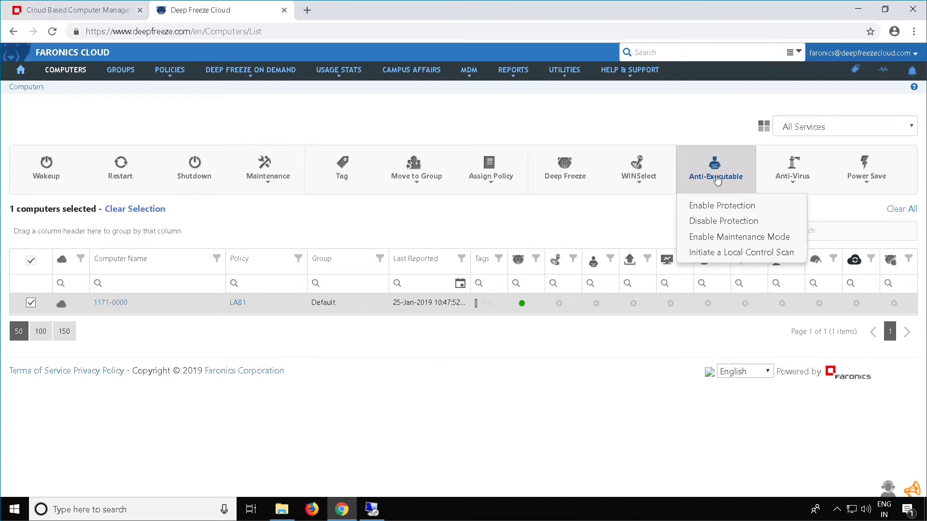
mouse_move(787, 177)
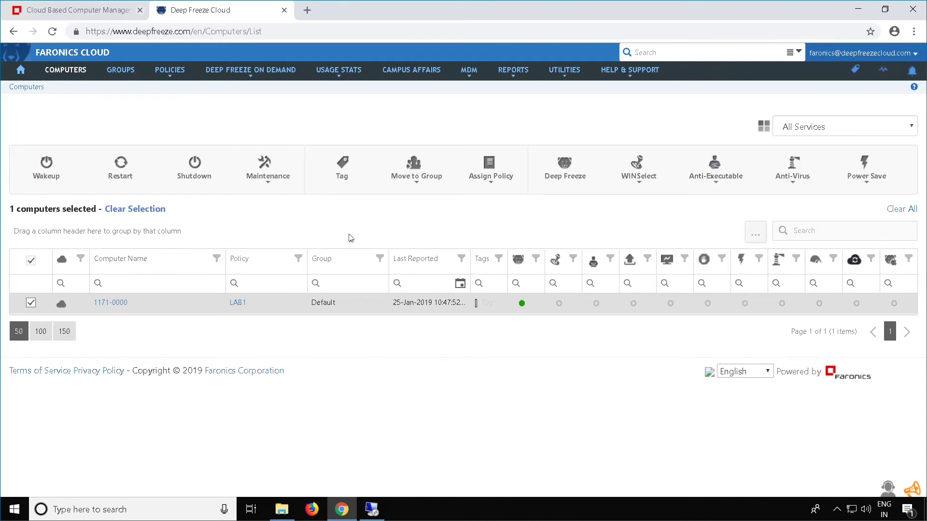
- Switch to Deep Freeze On Demand, select 1171-0000, and review its Reboot Thawed and Maintenance options
left_click(568, 177)
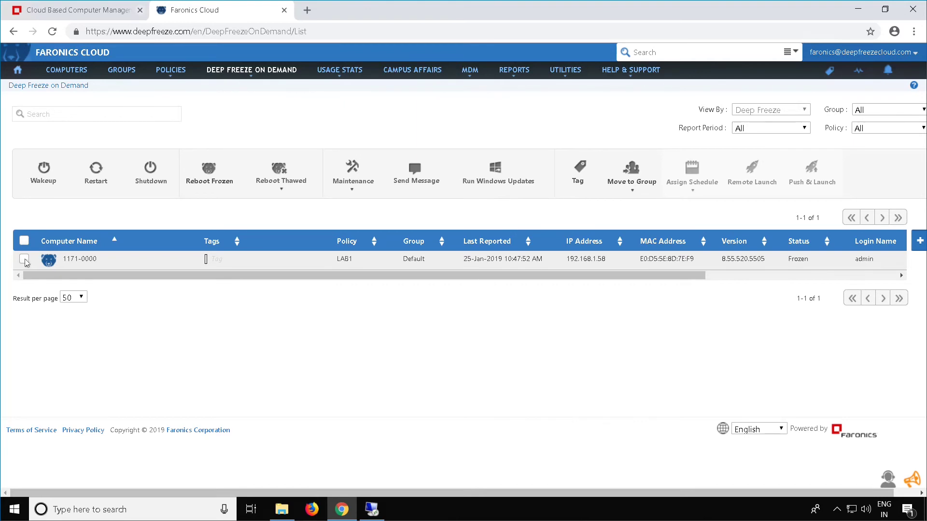
left_click(24, 259)
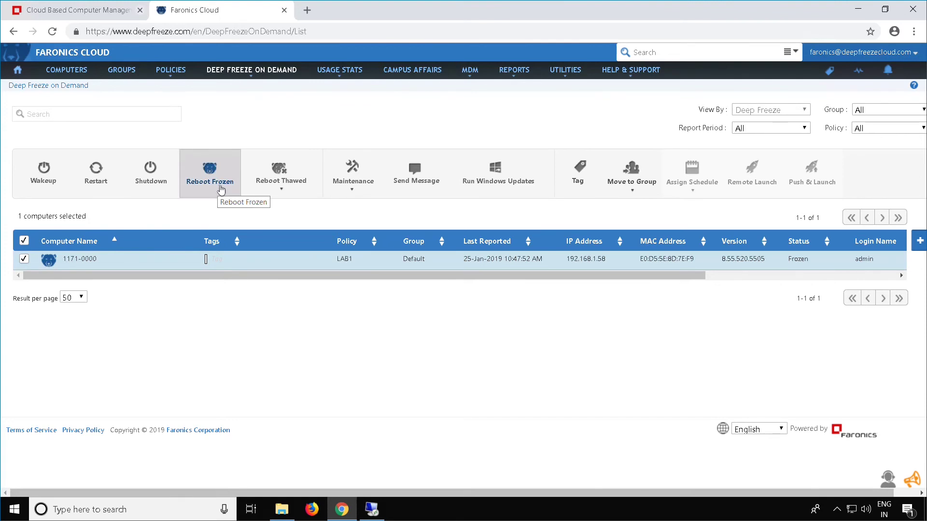
left_click(260, 186)
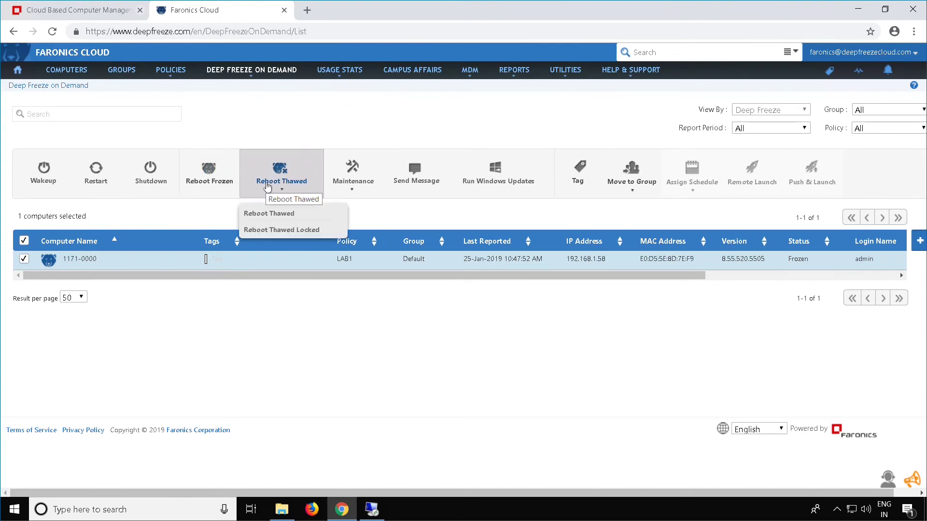
left_click(342, 183)
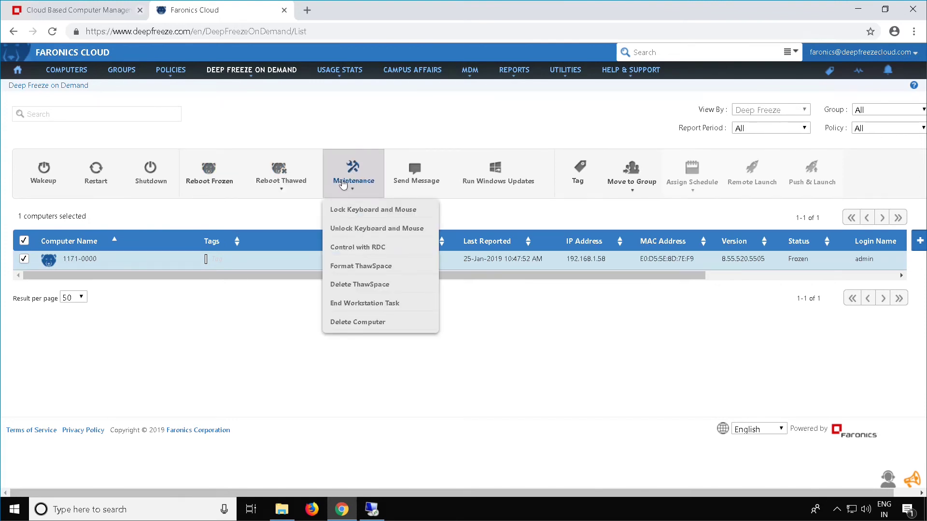